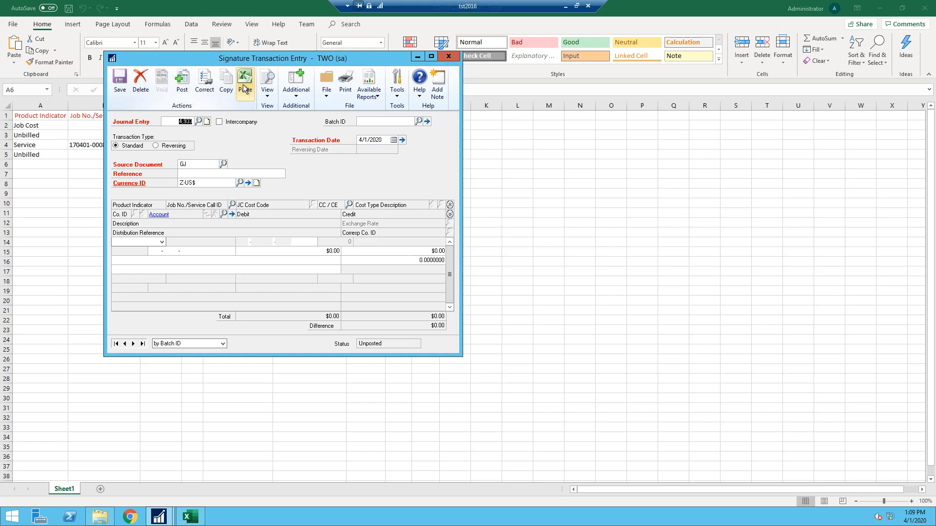
Step: Move the Signature Transaction Entry window clear of the worksheet's data columns
{"action": "left_click", "coordinate": [297, 96]}
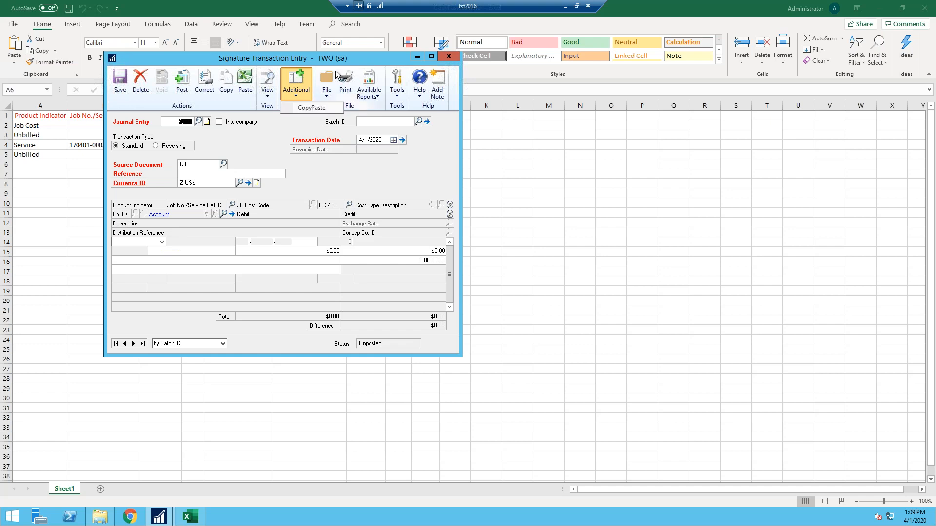
{"action": "mouse_move", "coordinate": [360, 63]}
{"action": "left_mouse_down"}
{"action": "mouse_move", "coordinate": [534, 67]}
{"action": "mouse_move", "coordinate": [574, 146]}
{"action": "mouse_move", "coordinate": [581, 183]}
{"action": "left_mouse_up"}
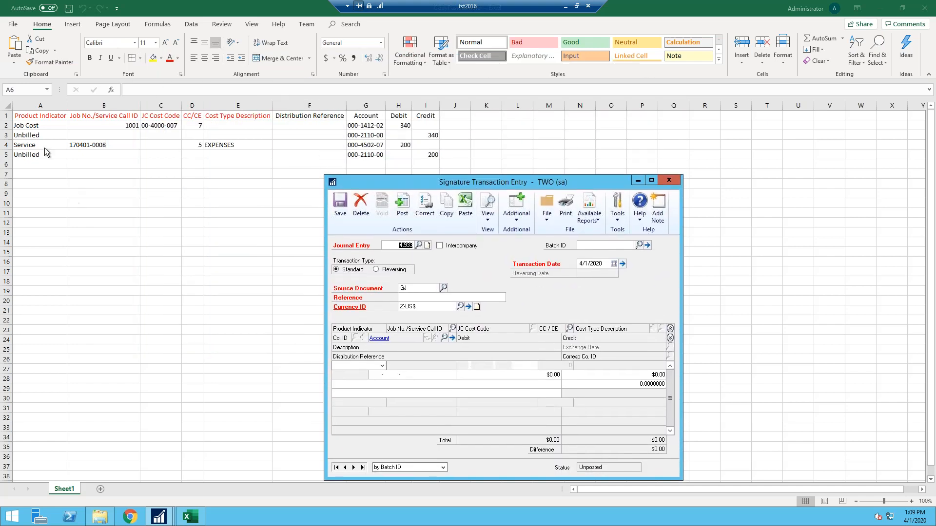
{"action": "left_click", "coordinate": [36, 123]}
{"action": "mouse_move", "coordinate": [36, 126]}
{"action": "left_mouse_down"}
{"action": "mouse_move", "coordinate": [36, 138]}
{"action": "mouse_move", "coordinate": [75, 145]}
{"action": "mouse_move", "coordinate": [364, 162]}
{"action": "mouse_move", "coordinate": [426, 156]}
{"action": "left_mouse_up"}
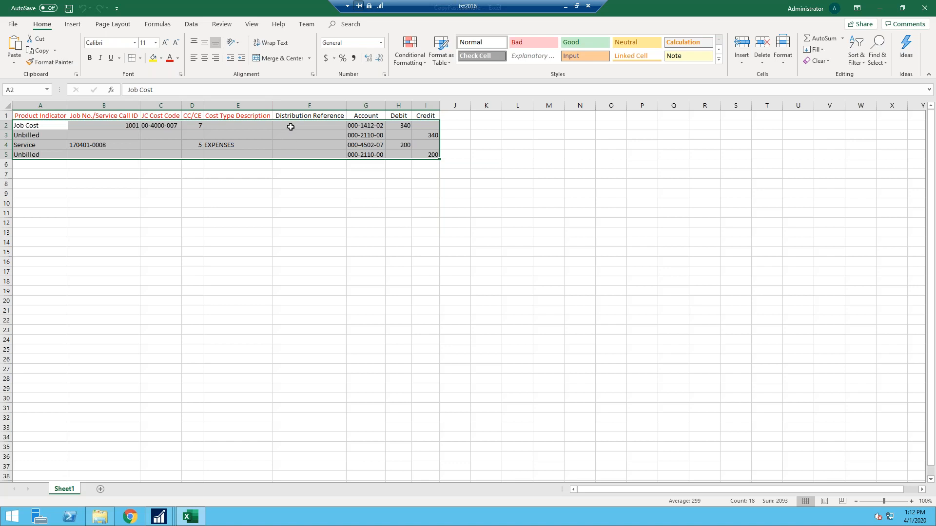
{"action": "key", "text": "ctrl+v"}
{"action": "left_click_drag", "start_coordinate": [37, 128], "coordinate": [435, 134]}
{"action": "left_click", "coordinate": [436, 134]}
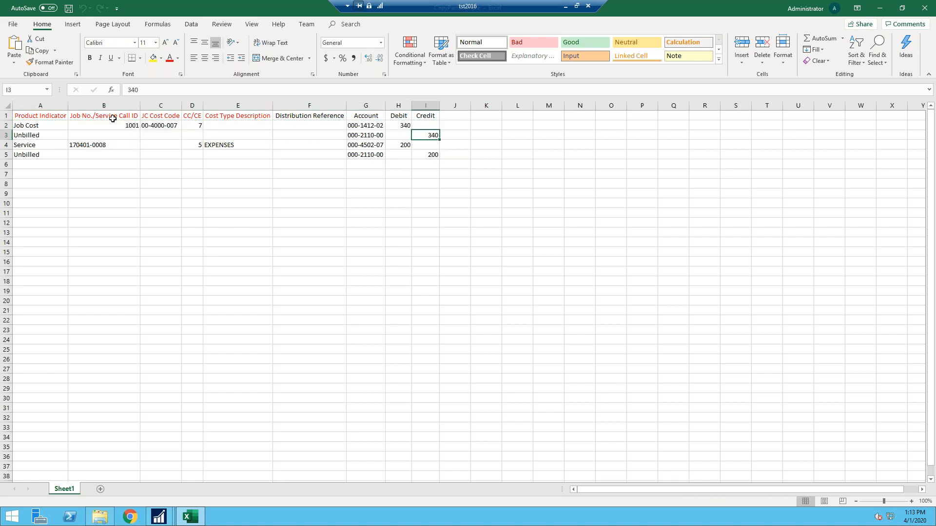
Step: Copy the Job Cost row and its Unbilled row, cells A2:I3, in the worksheet
{"action": "left_click", "coordinate": [46, 127]}
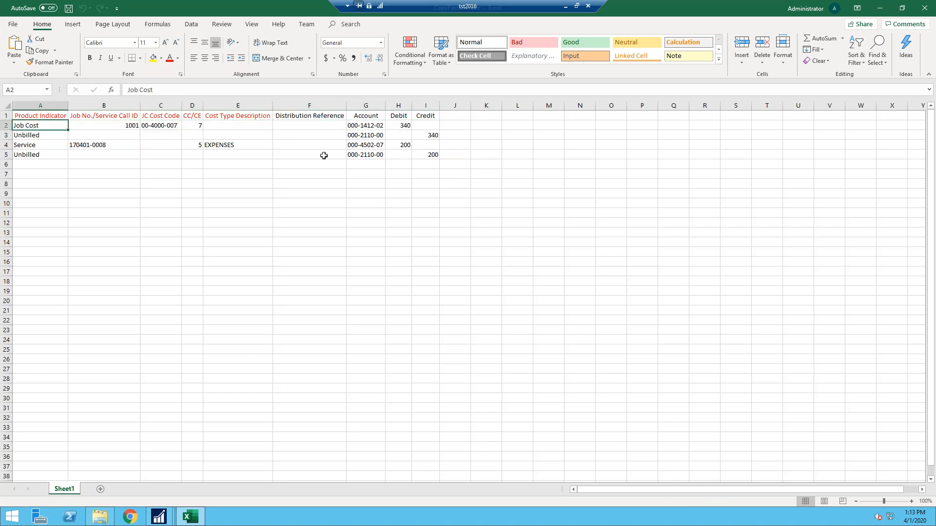
{"action": "left_click", "coordinate": [432, 136], "text": "shift"}
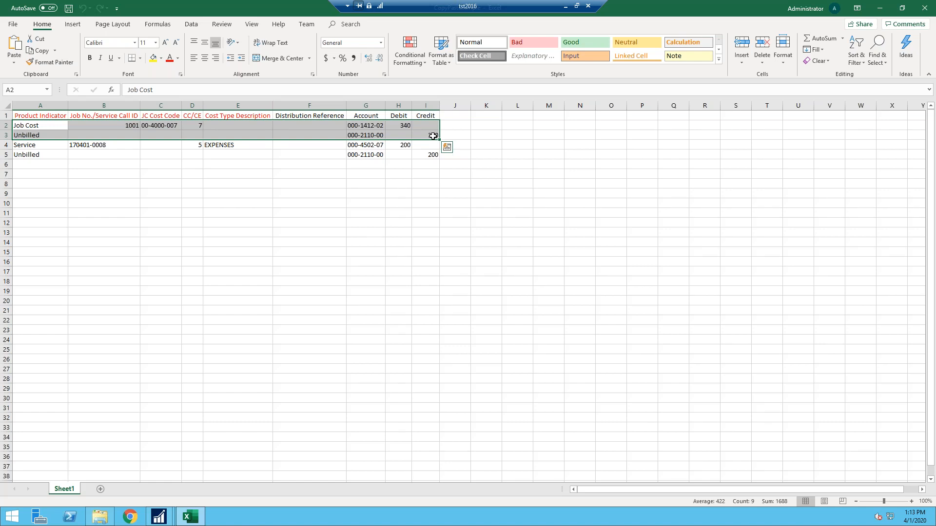
{"action": "key", "text": "ctrl+c"}
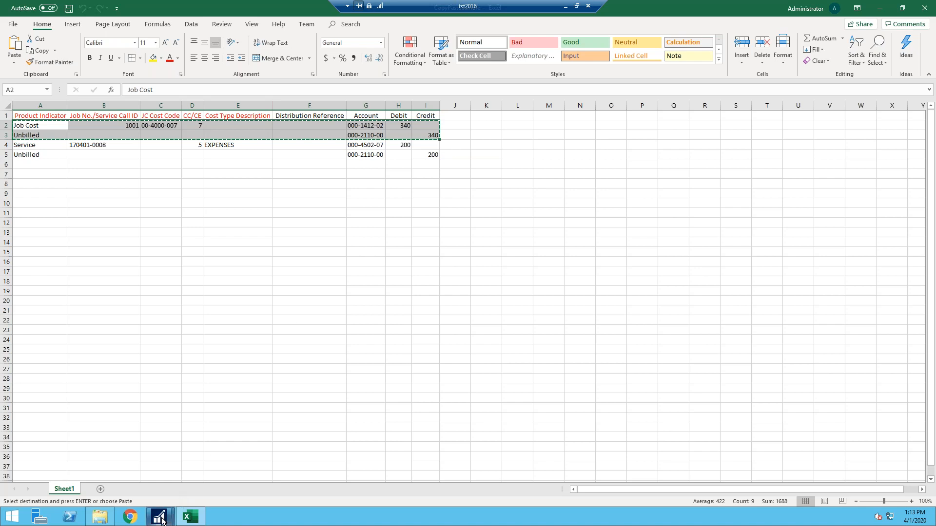
Step: Switch to the Signature Transaction Entry window and enter batch ID TEST and reference TESTNG
{"action": "mouse_move", "coordinate": [161, 519]}
{"action": "left_click", "coordinate": [221, 477]}
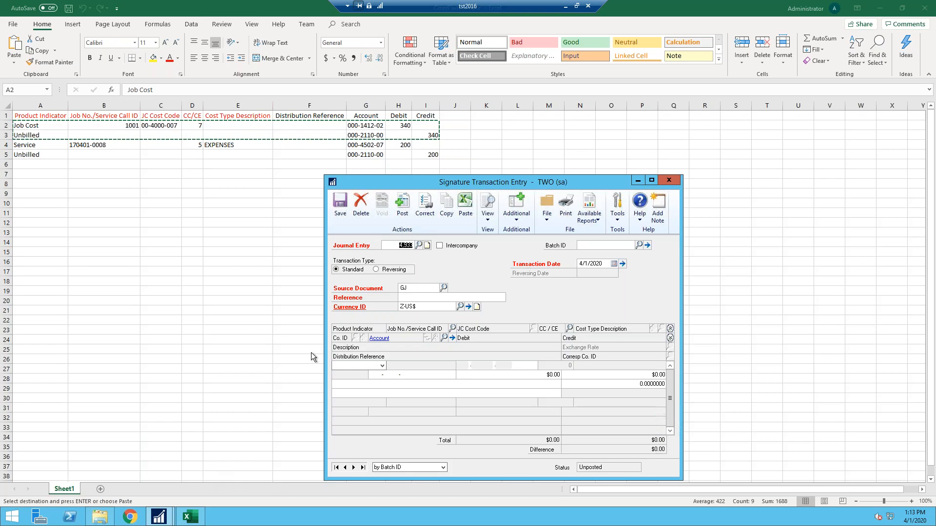
{"action": "left_click_drag", "start_coordinate": [584, 186], "coordinate": [594, 119]}
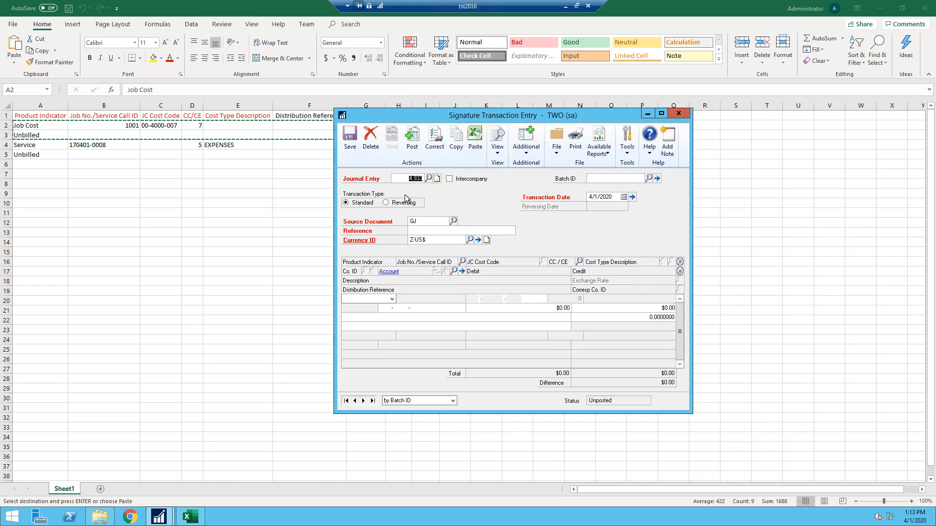
{"action": "left_click", "coordinate": [594, 180]}
{"action": "type", "text": "TEST"}
{"action": "key", "text": "Tab"}
{"action": "left_click", "coordinate": [425, 230]}
{"action": "type", "text": "TESTING"}
Step: Paste the copied Job Cost and Unbilled rows into the journal entry with the additional CopyPaste command, and save the entry
{"action": "left_click", "coordinate": [526, 151]}
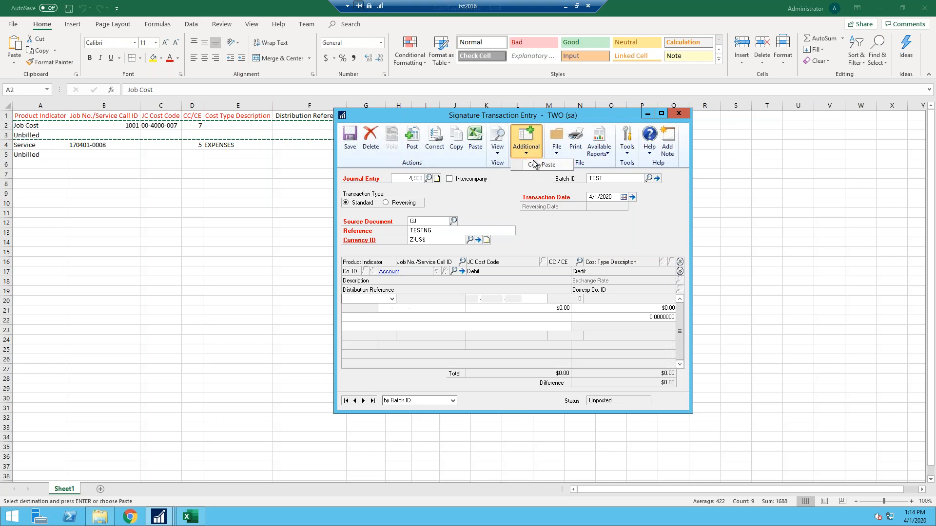
{"action": "left_click", "coordinate": [537, 166]}
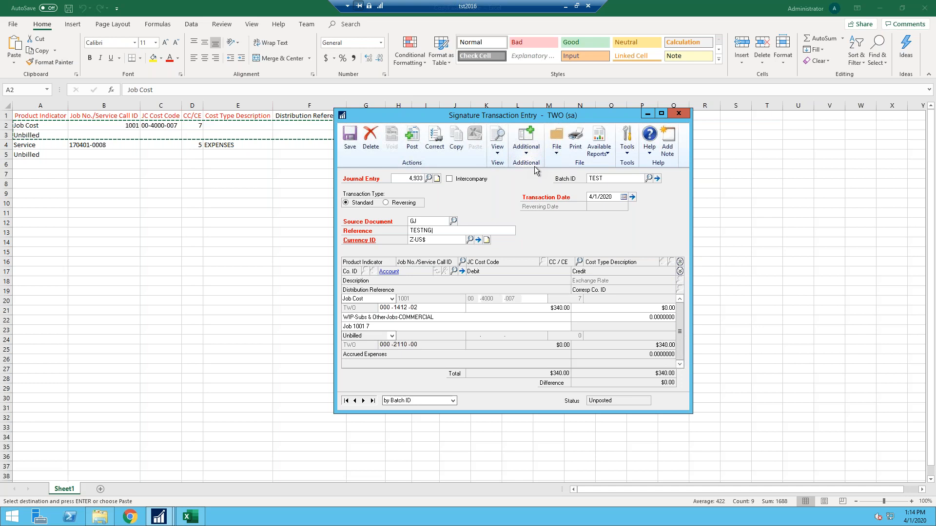
{"action": "left_click_drag", "start_coordinate": [512, 117], "coordinate": [466, 173]}
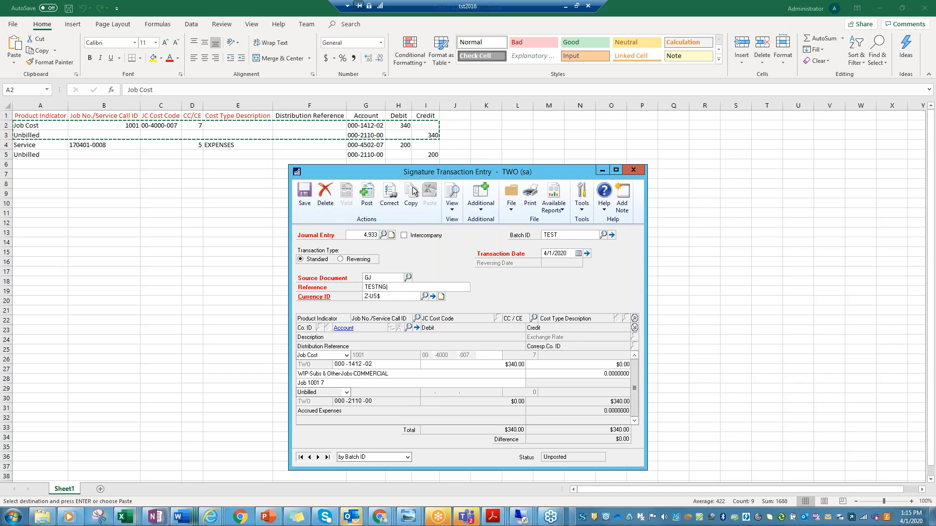
{"action": "left_click", "coordinate": [304, 192]}
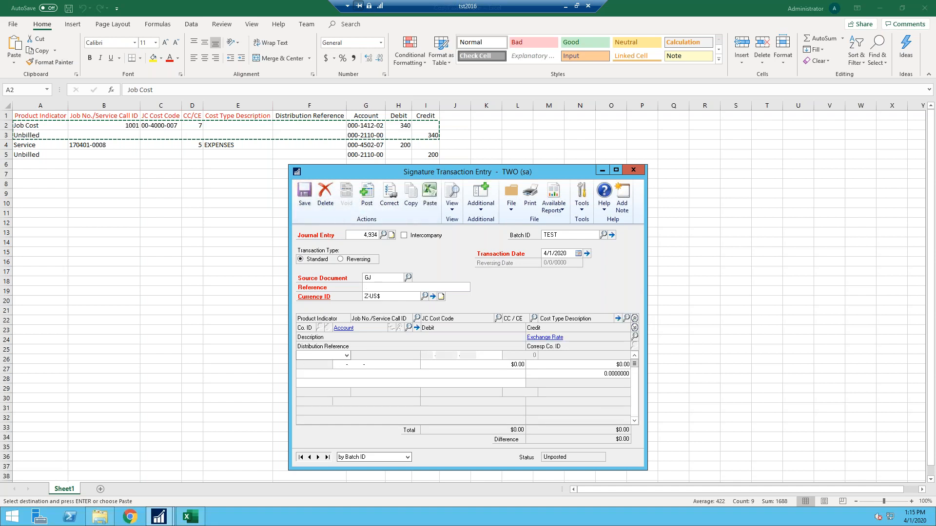
Step: Enter Test as the reference of the new journal entry
{"action": "type", "text": "Teset"}
{"action": "key", "text": "BackSpace"}
{"action": "key", "text": "BackSpace"}
Step: Switch to the Excel worksheet and copy the Service row and its Unbilled row, cells A4:I5
{"action": "left_click", "coordinate": [62, 149]}
{"action": "left_click", "coordinate": [61, 148]}
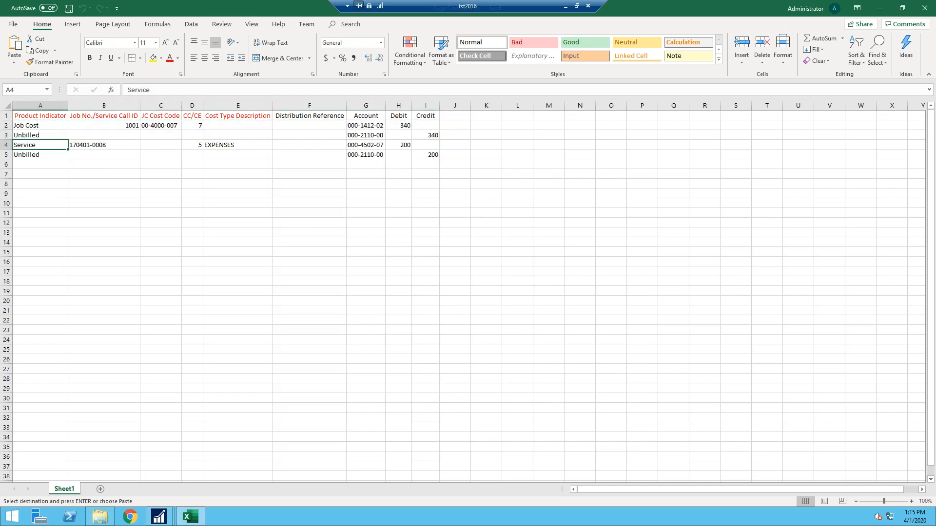
{"action": "left_click_drag", "start_coordinate": [62, 148], "coordinate": [425, 155]}
{"action": "key", "text": "ctrl+c"}
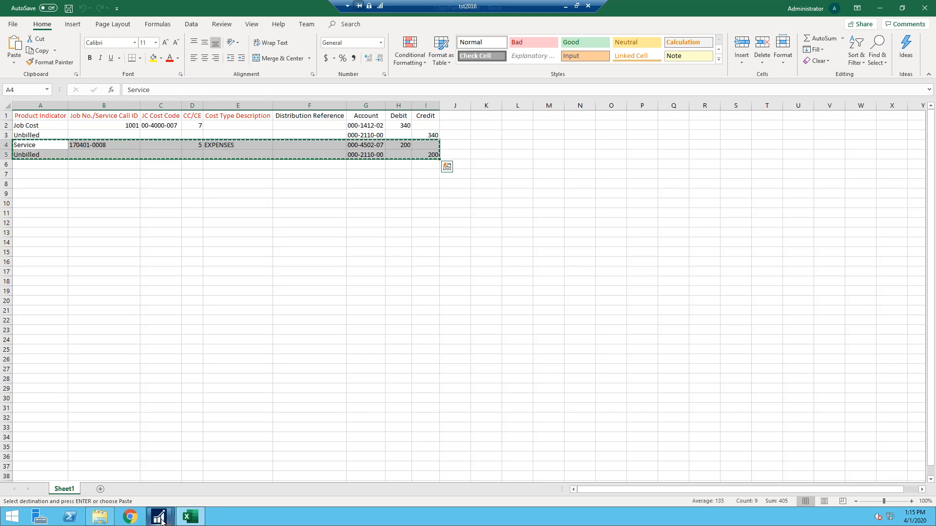
Step: Switch to Signature Transaction Entry, paste the Service and Unbilled rows with the additional CopyPaste command, and save the journal entry
{"action": "mouse_move", "coordinate": [160, 519]}
{"action": "left_click", "coordinate": [220, 467]}
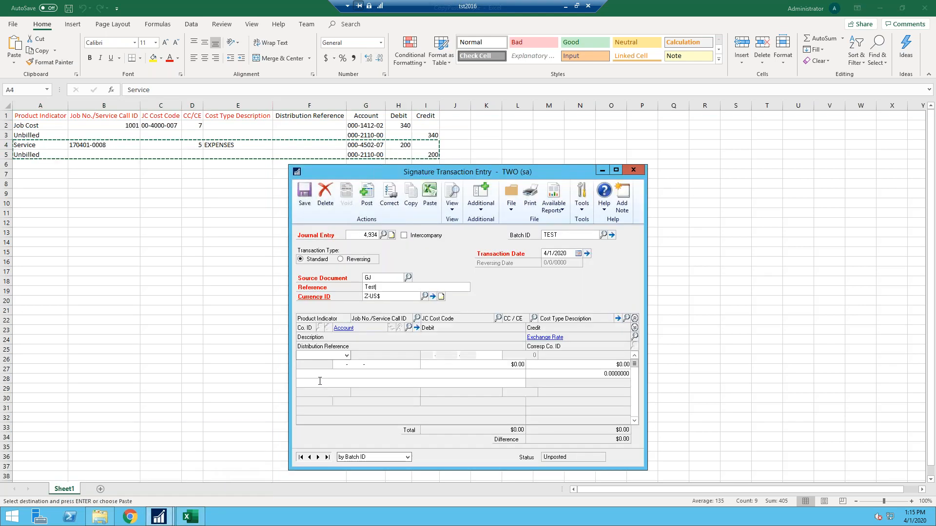
{"action": "left_click", "coordinate": [481, 207]}
{"action": "left_click", "coordinate": [492, 221]}
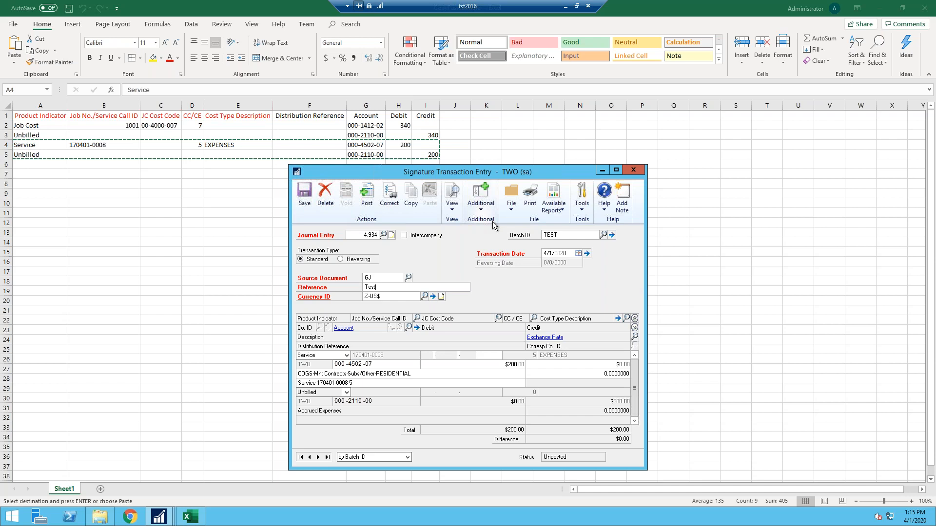
{"action": "left_click", "coordinate": [296, 198]}
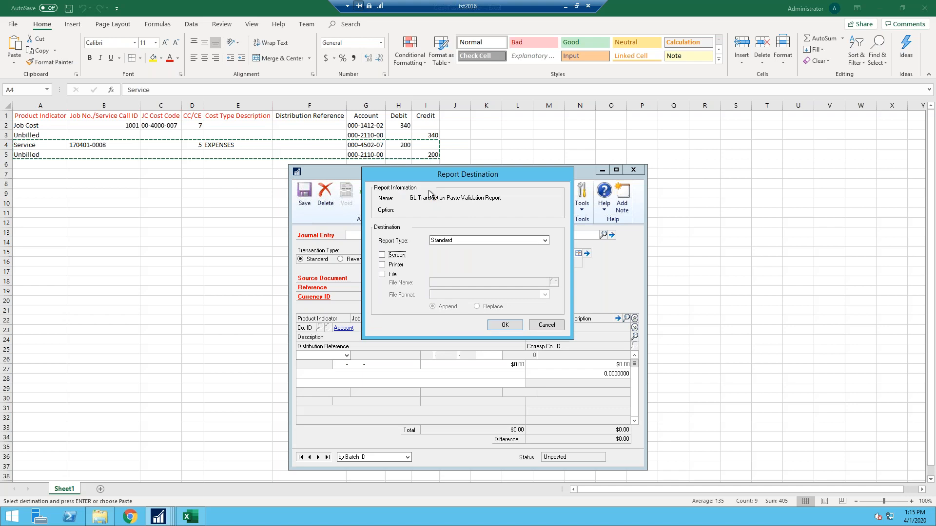
Step: Output the GL Transaction Paste Validation Report to the screen, and close it after viewing
{"action": "left_click", "coordinate": [383, 255]}
{"action": "key", "text": "Return"}
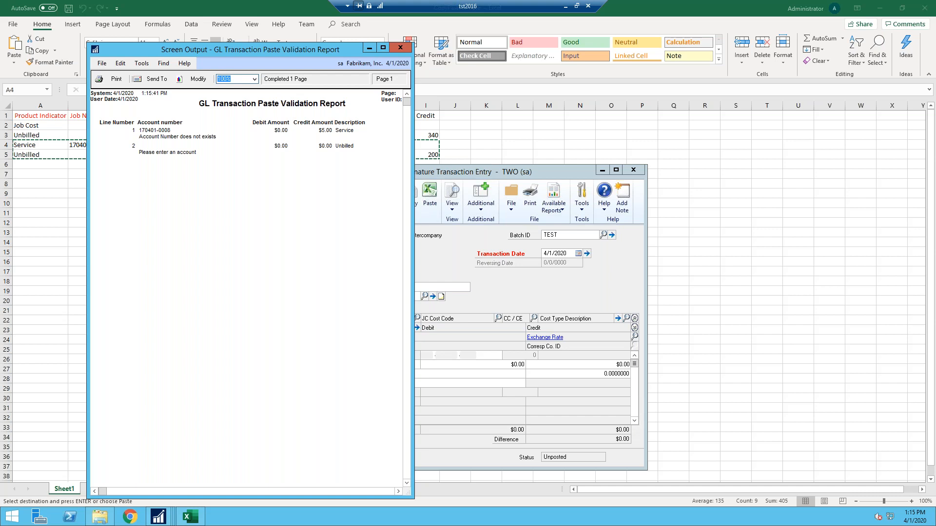
{"action": "left_click", "coordinate": [401, 48]}
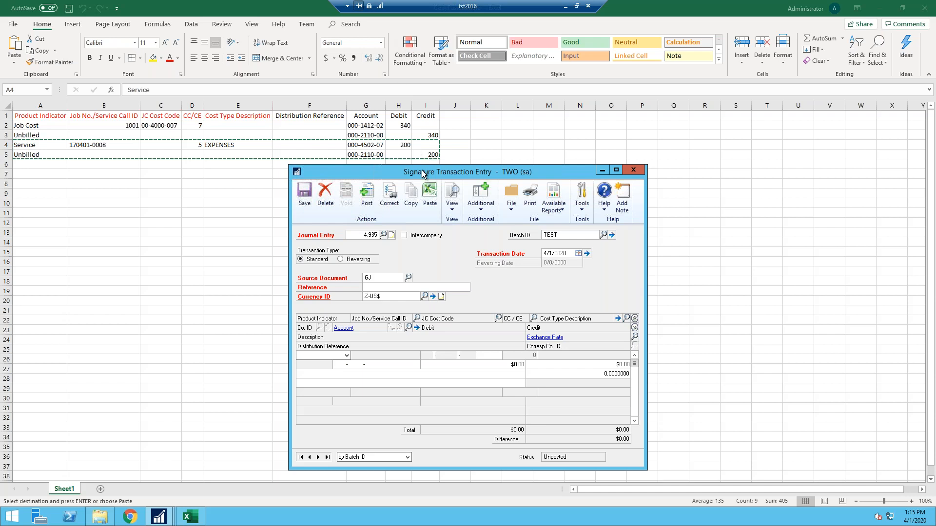
{"action": "left_click", "coordinate": [429, 209]}
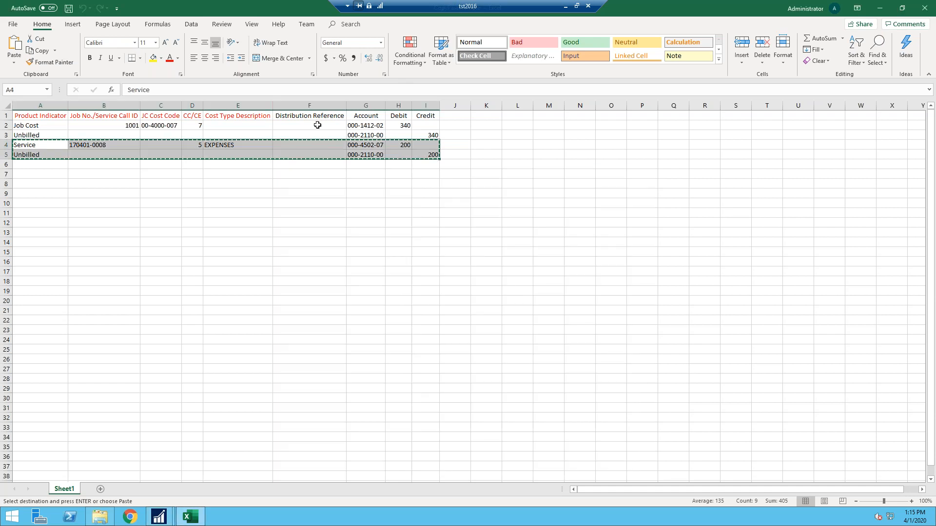
Step: Copy the Distribution Reference, Account, Debit and Credit cells F2:I5 in the Excel worksheet
{"action": "left_click", "coordinate": [318, 126]}
{"action": "key", "text": "shift+Down"}
{"action": "key", "text": "shift+Down"}
{"action": "key", "text": "shift+Down"}
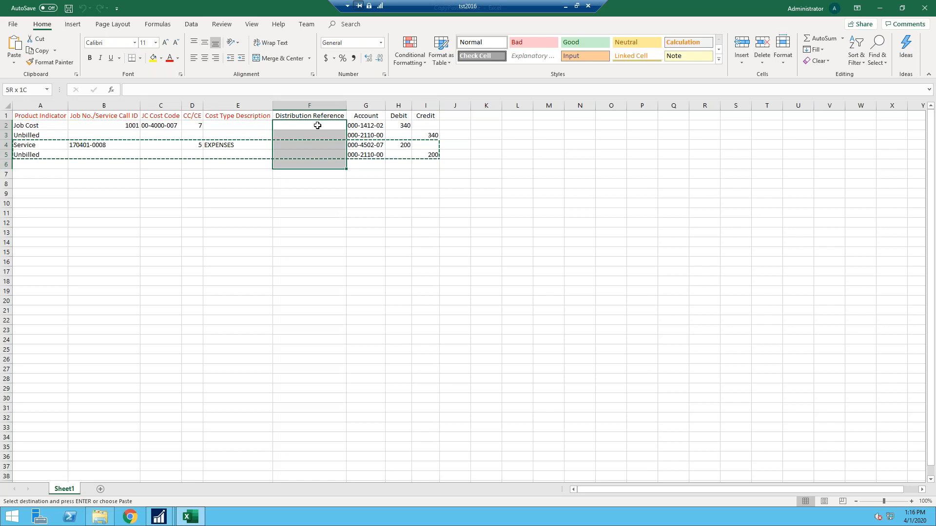
{"action": "key", "text": "shift+Right"}
{"action": "key", "text": "shift+Right"}
{"action": "key", "text": "shift+Right"}
{"action": "key", "text": "shift+Up"}
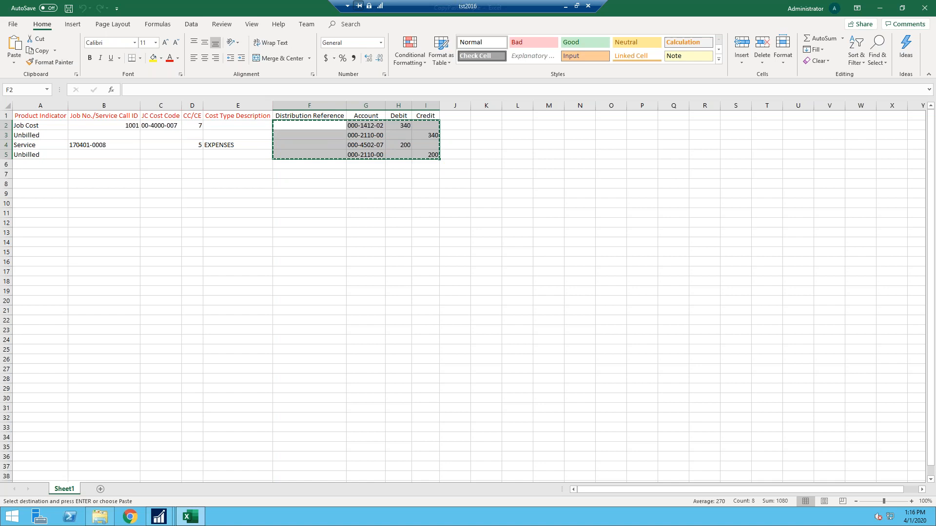
Step: Paste the four copied columns into Signature Transaction Entry with the standard Paste command, and delete that transaction
{"action": "left_click", "coordinate": [160, 518]}
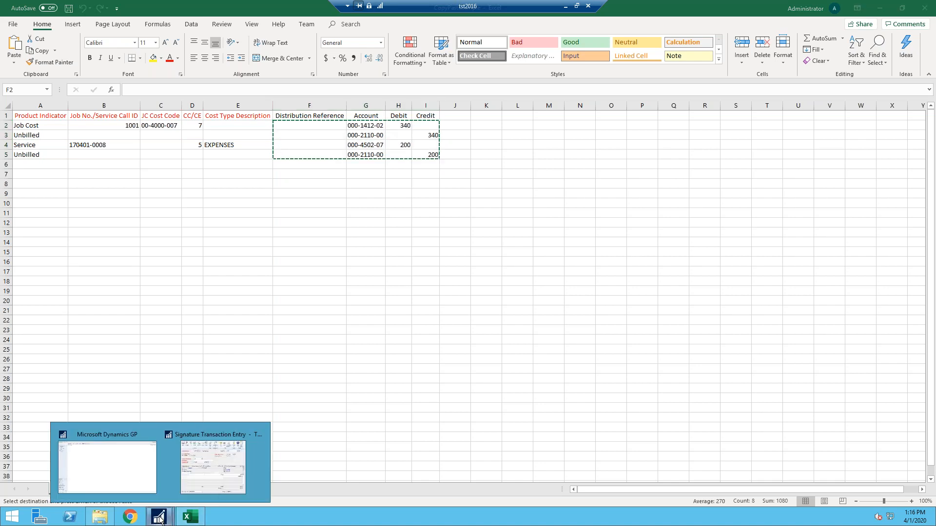
{"action": "left_click", "coordinate": [229, 482]}
{"action": "left_click", "coordinate": [430, 195]}
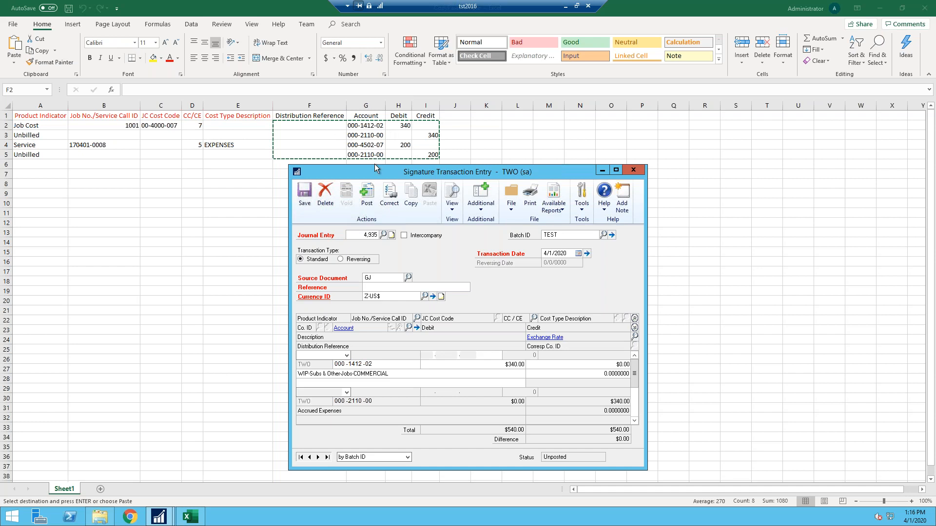
{"action": "left_click", "coordinate": [324, 194]}
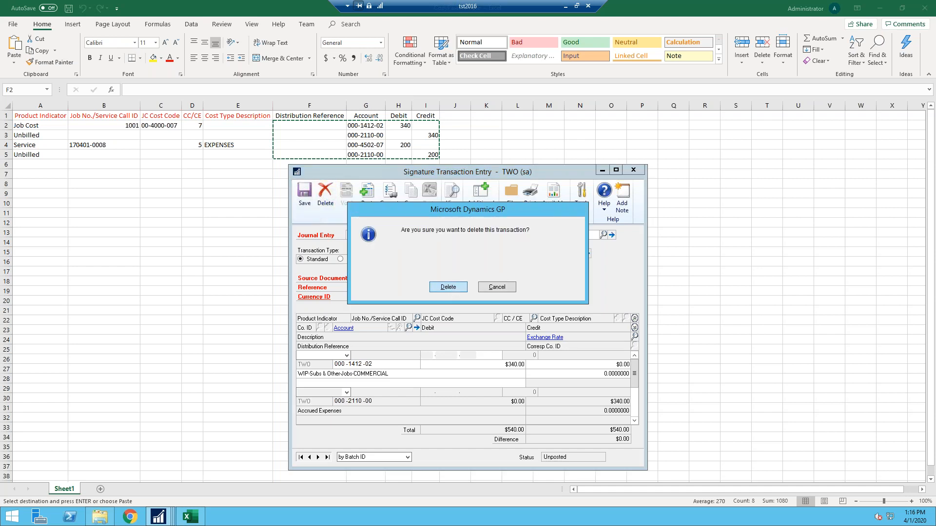
{"action": "left_click", "coordinate": [447, 287]}
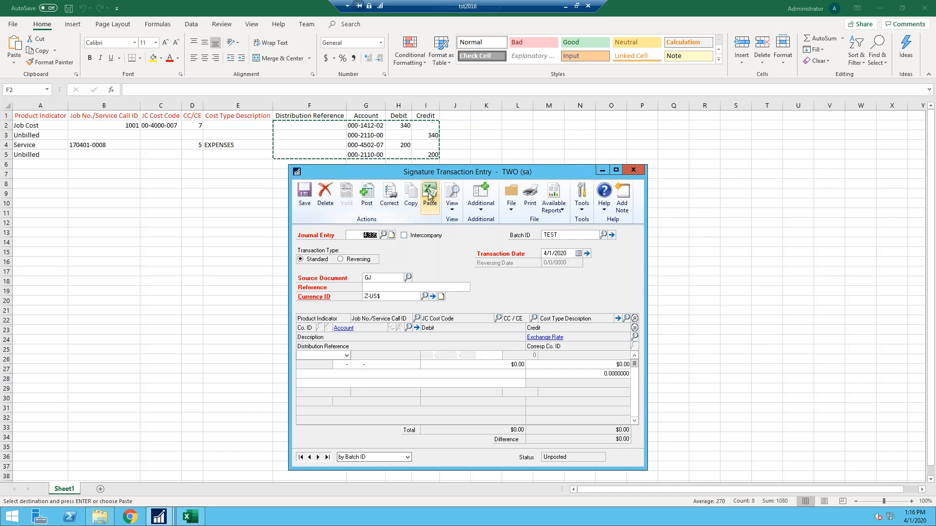
{"action": "left_click", "coordinate": [485, 208]}
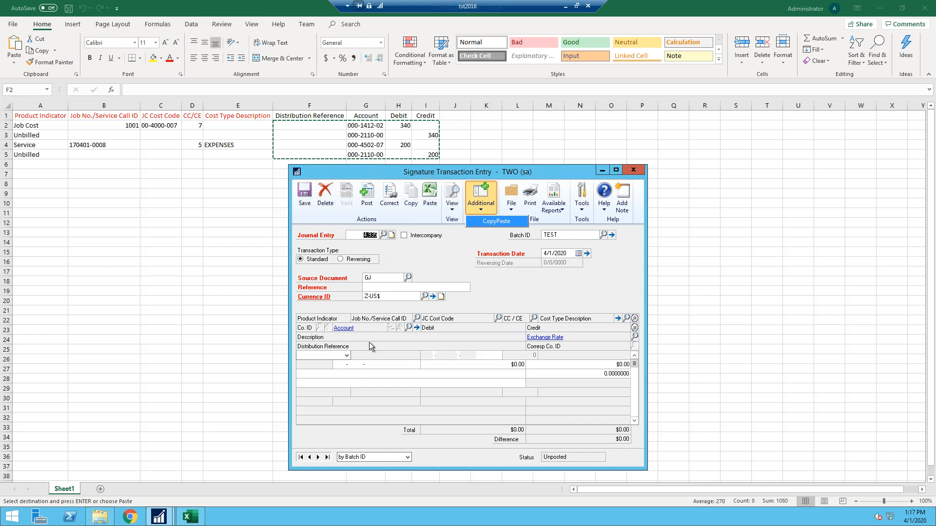
Step: Open the testWS GL Trx Import Sample workbook from the Implementation Specialists folder and go to the start of Sheet1
{"action": "left_click", "coordinate": [101, 519]}
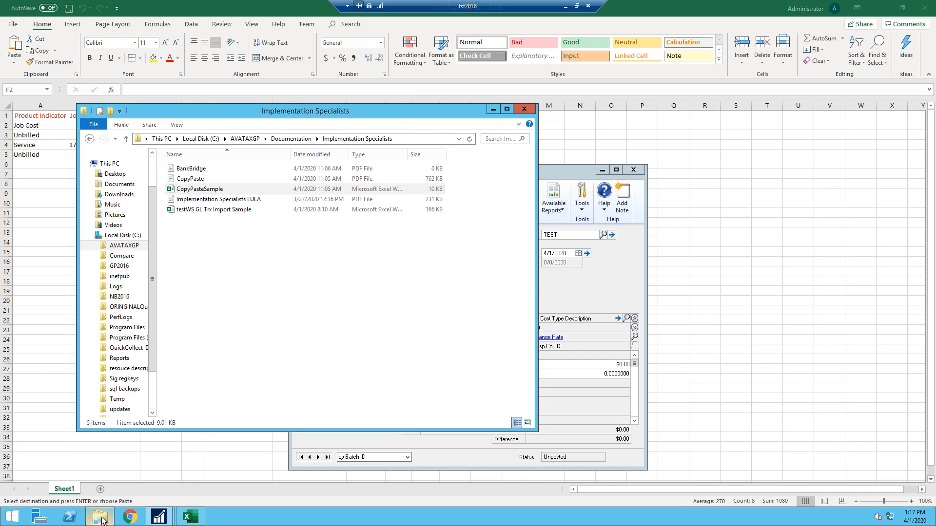
{"action": "double_click", "coordinate": [199, 211]}
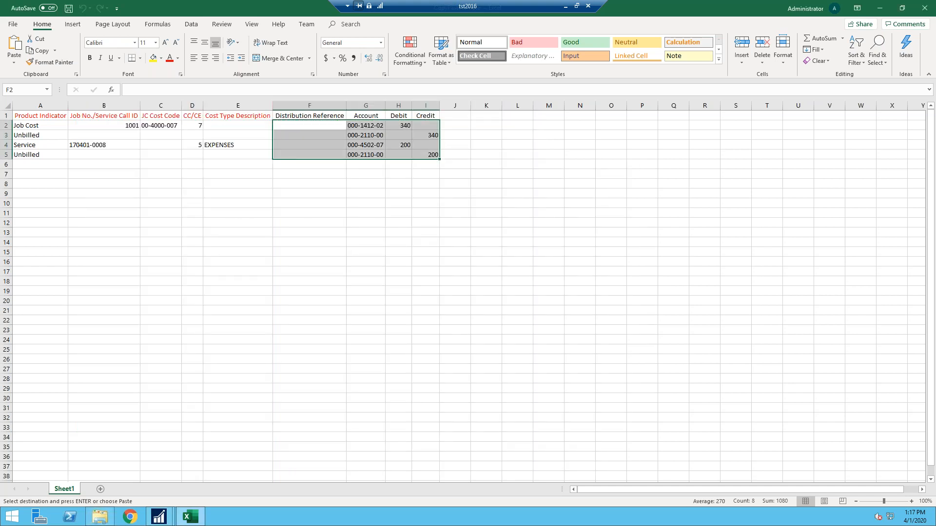
{"action": "left_click", "coordinate": [179, 193]}
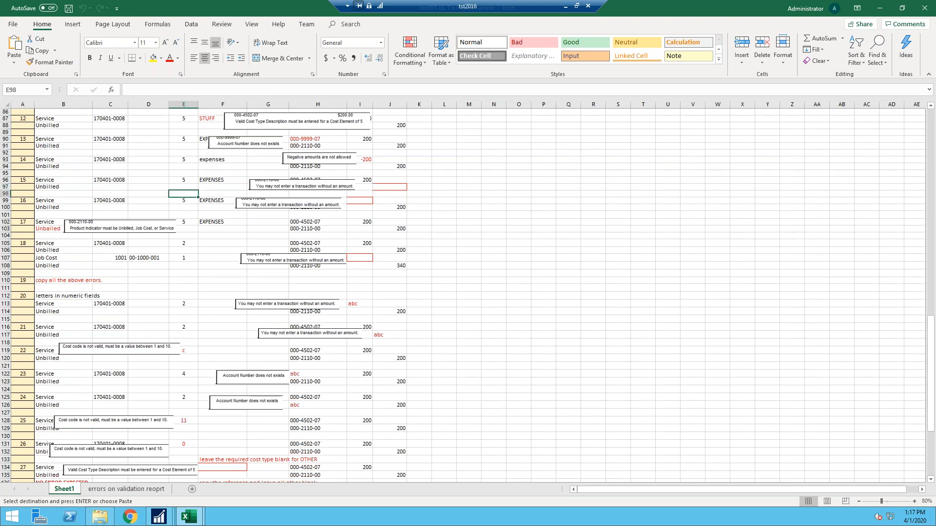
{"action": "key", "text": "ctrl+Home"}
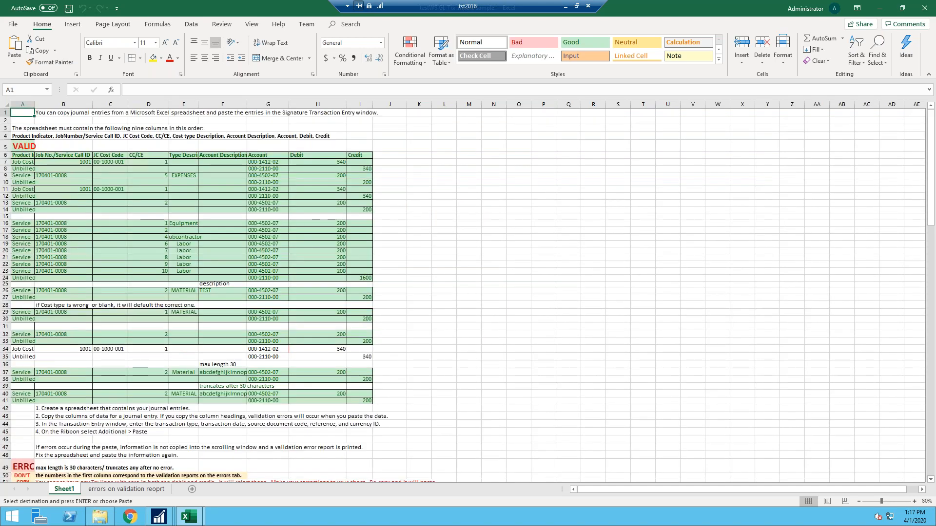
Step: Widen column A to show the full Product Indicator heading, and switch back to the workbook with the four journal rows
{"action": "left_click", "coordinate": [115, 156]}
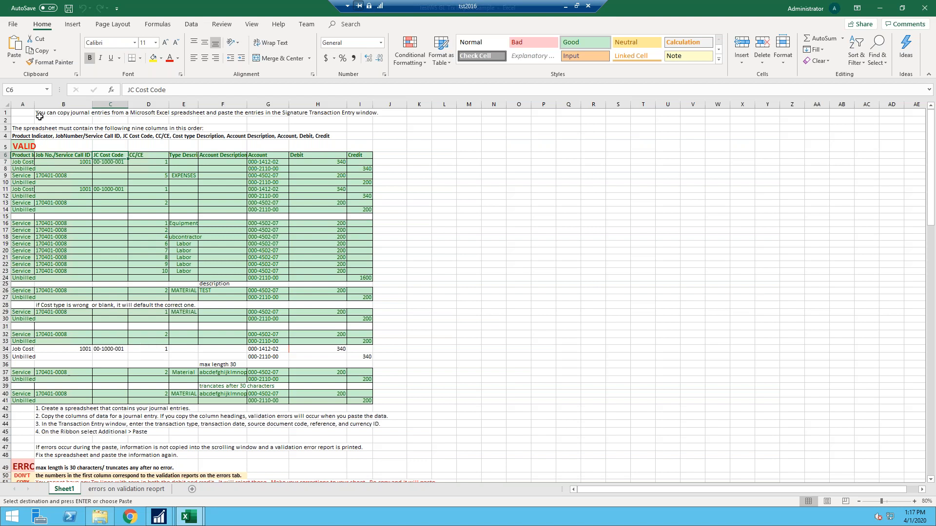
{"action": "left_click_drag", "start_coordinate": [35, 105], "coordinate": [68, 105]}
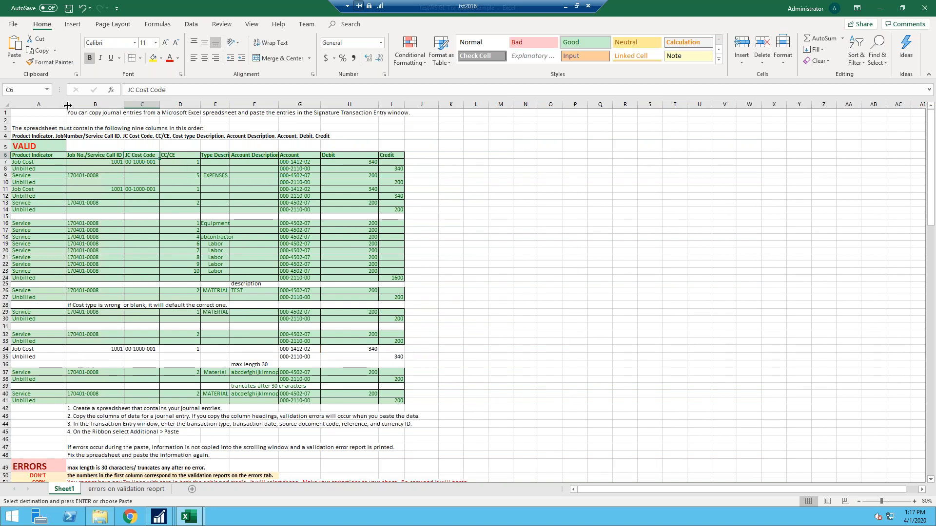
{"action": "left_click", "coordinate": [191, 520]}
{"action": "left_click", "coordinate": [137, 464]}
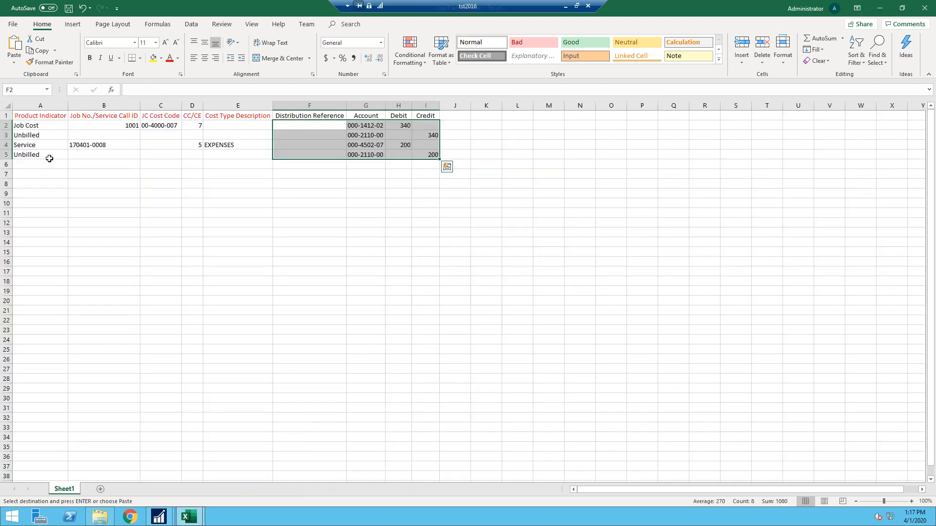
Step: Change the Product Indicator in cell A2 to the invalid value Job Costs
{"action": "left_click", "coordinate": [40, 141]}
{"action": "double_click", "coordinate": [41, 125]}
{"action": "type", "text": "s"}
{"action": "left_click", "coordinate": [42, 136]}
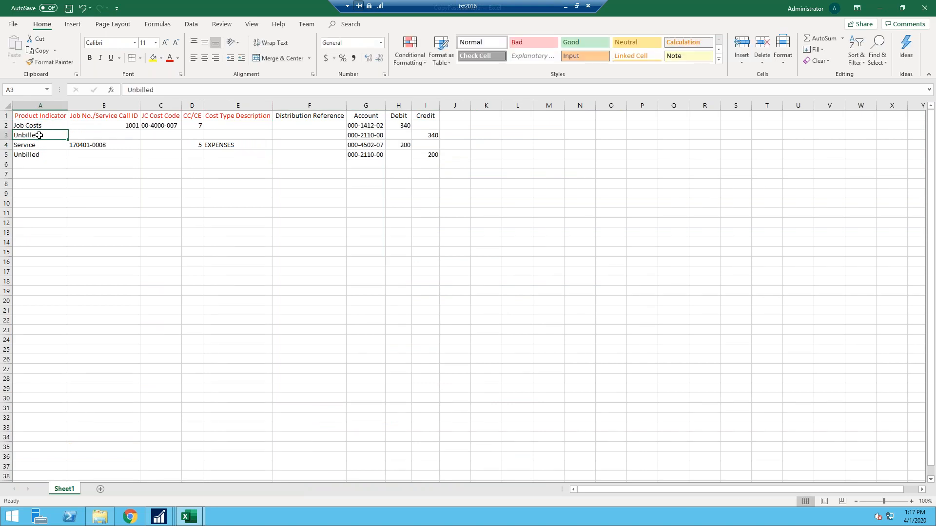
Step: Copy the Job Costs row and the Unbilled row below it, cells A2:I3
{"action": "left_click_drag", "start_coordinate": [33, 126], "coordinate": [193, 135]}
{"action": "left_click_drag", "start_coordinate": [307, 140], "coordinate": [435, 137]}
{"action": "key", "text": "ctrl+c"}
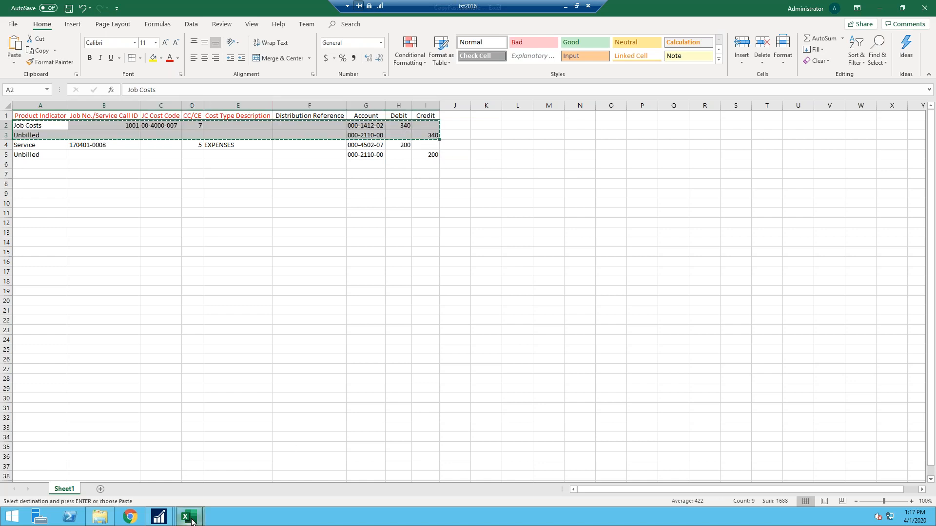
Step: Try to paste the copied rows into Signature Transaction Entry with CopyPaste, sending the validation report to the screen, and close the report
{"action": "mouse_move", "coordinate": [167, 520]}
{"action": "left_click", "coordinate": [195, 488]}
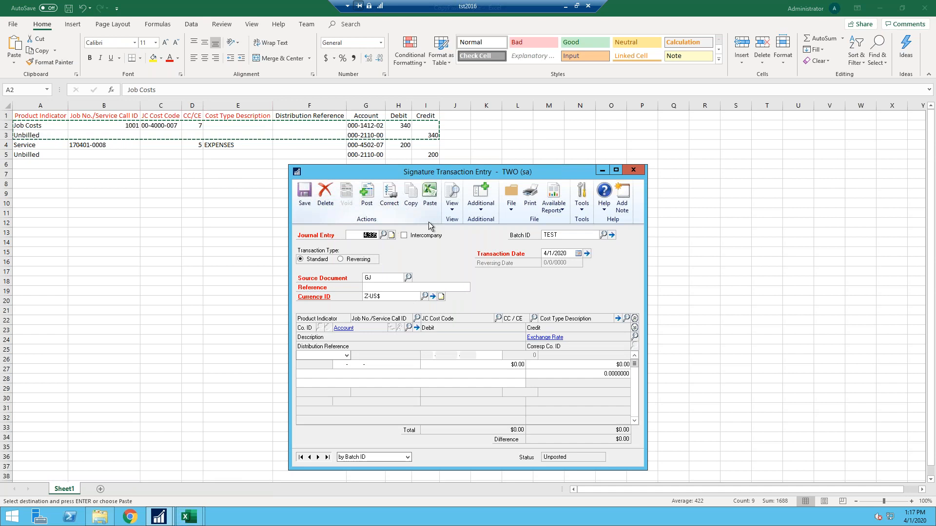
{"action": "left_click", "coordinate": [485, 207]}
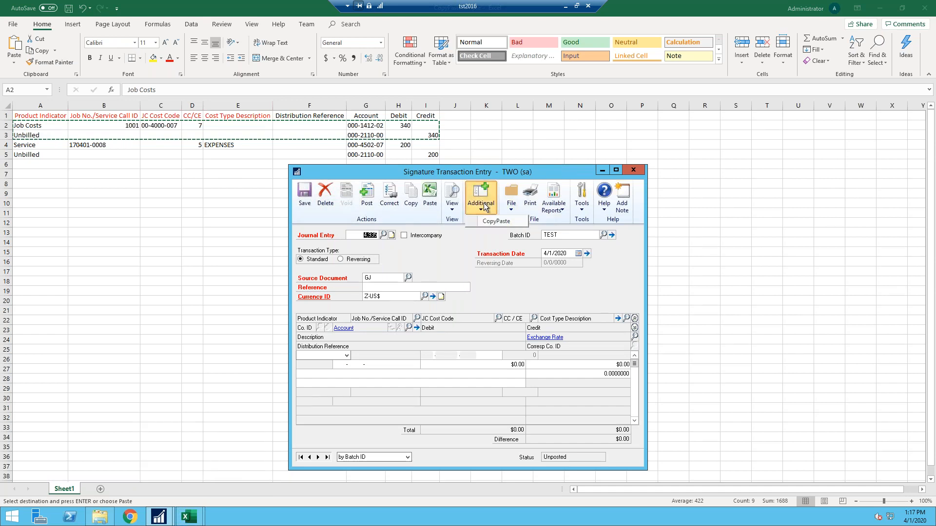
{"action": "left_click", "coordinate": [487, 221]}
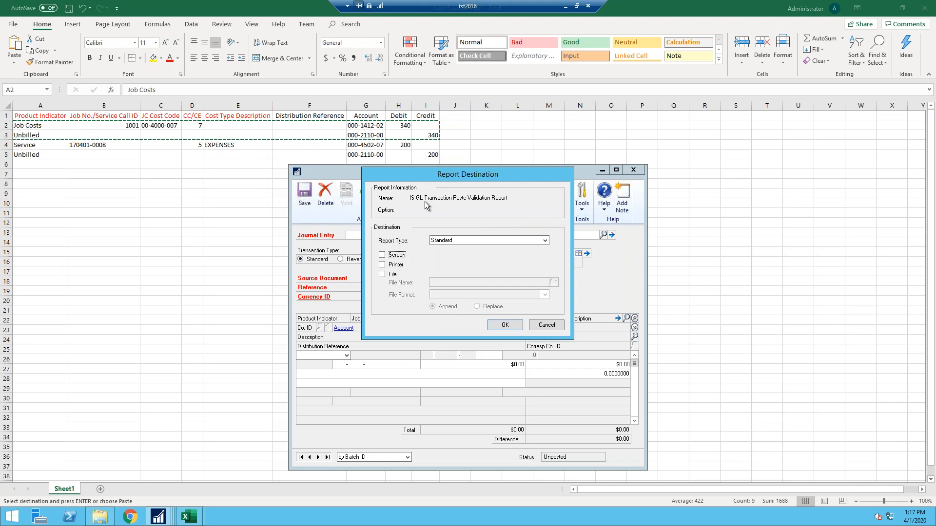
{"action": "left_click", "coordinate": [396, 255]}
{"action": "left_click", "coordinate": [505, 325]}
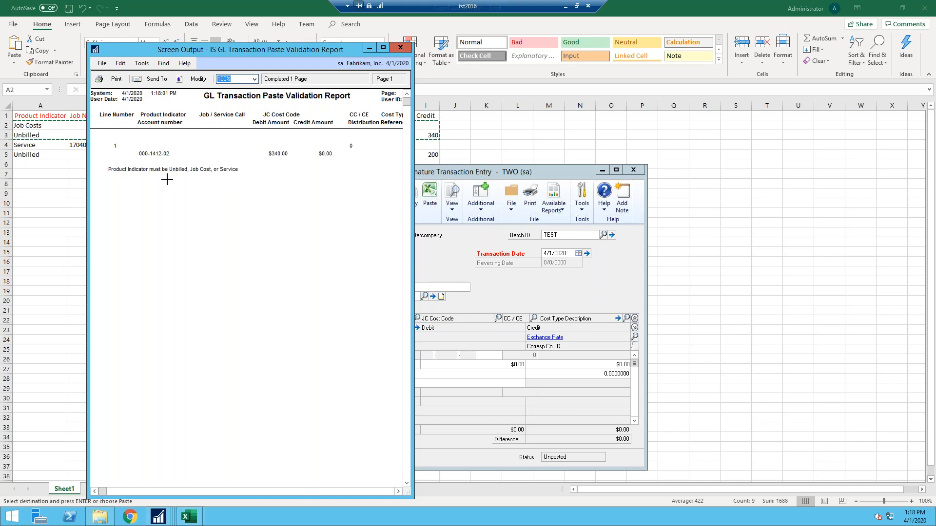
{"action": "left_click", "coordinate": [403, 51]}
Step: Correct the Product Indicator in cell A2 to Job Cost and select the CC/CE cell D2
{"action": "left_click", "coordinate": [36, 127]}
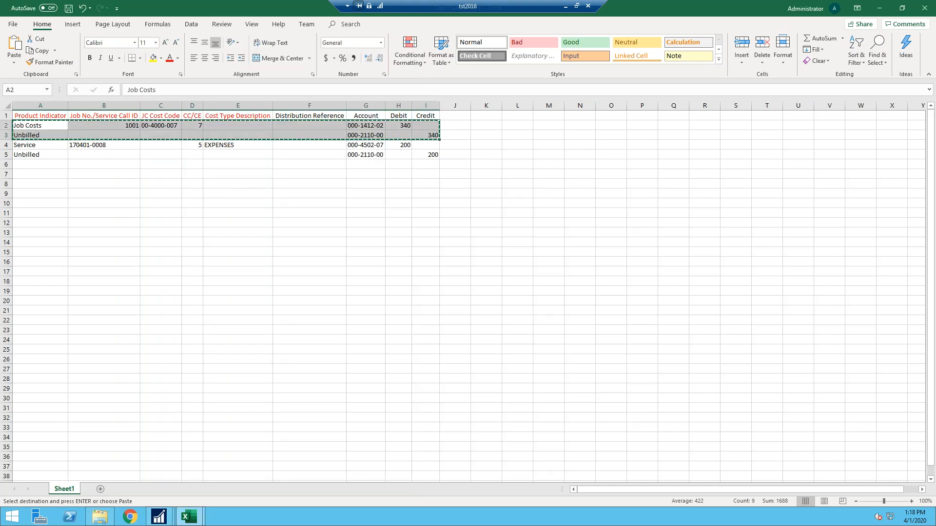
{"action": "left_click", "coordinate": [35, 127]}
{"action": "double_click", "coordinate": [46, 126]}
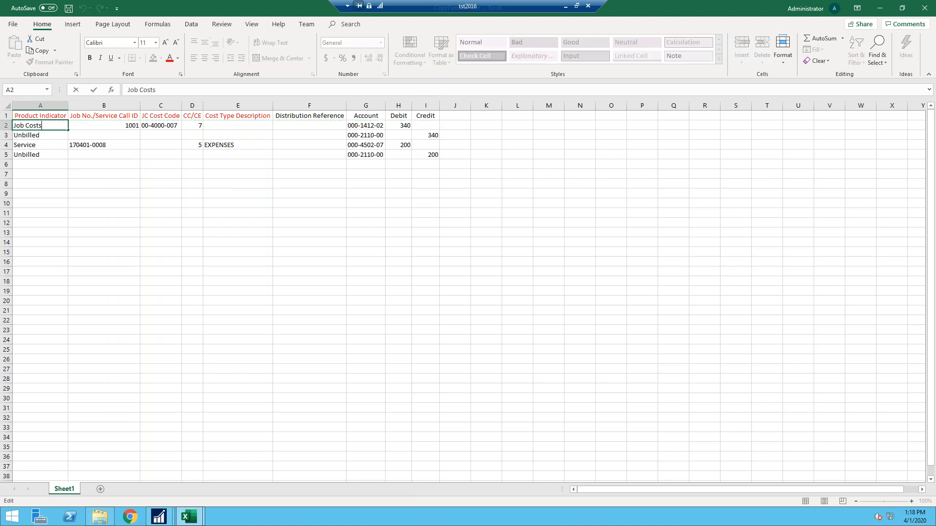
{"action": "key", "text": "Return"}
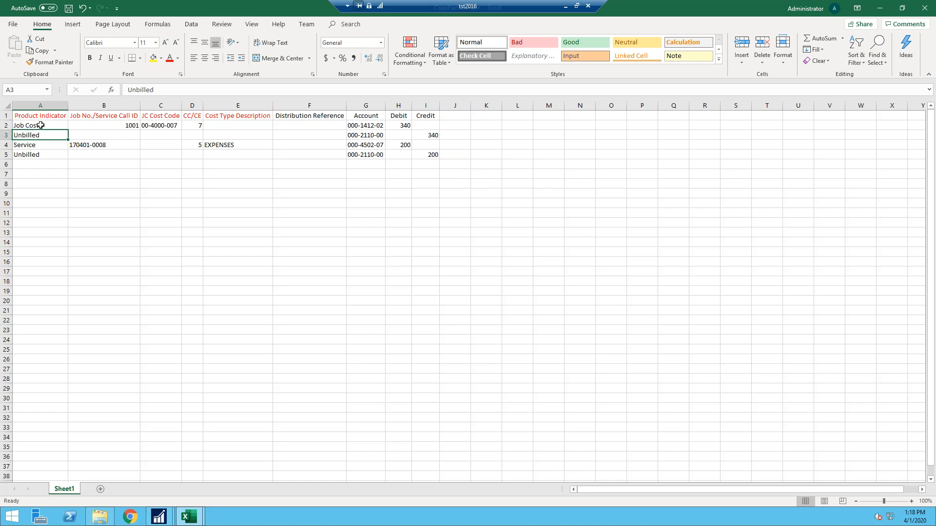
{"action": "left_click", "coordinate": [198, 126]}
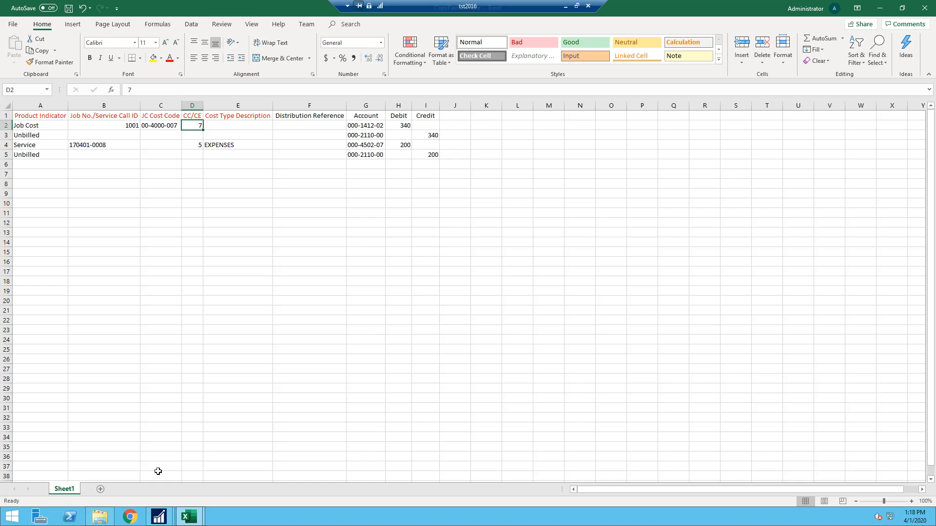
Step: Switch to the testWS GL Trx Import Sample workbook to review its valid journal examples and paste instructions
{"action": "mouse_move", "coordinate": [187, 521]}
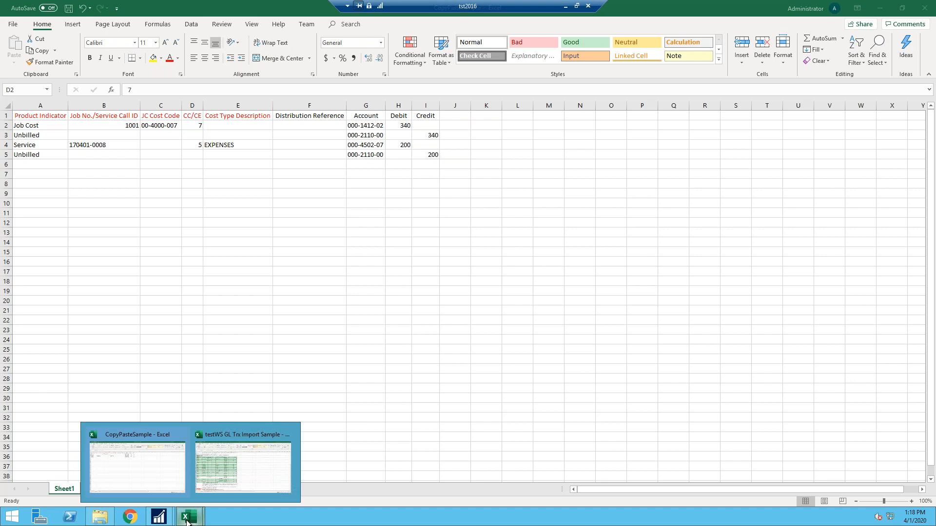
{"action": "left_click", "coordinate": [253, 478]}
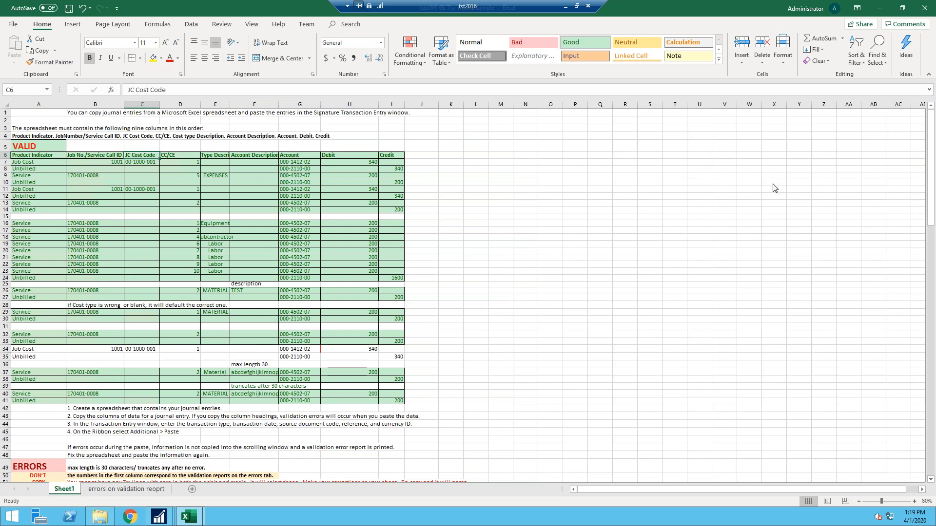
{"action": "left_click", "coordinate": [777, 245]}
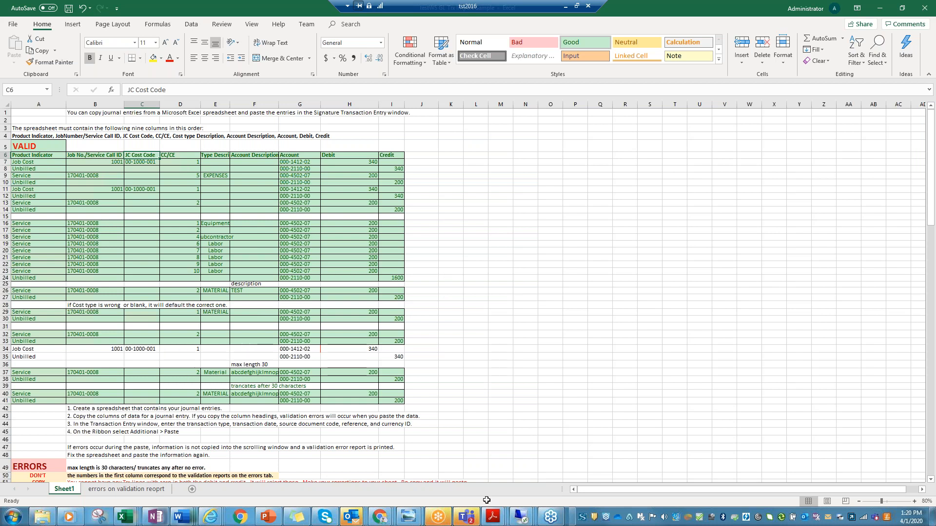
Step: Switch to the Wstools_CopyPaste_April2020 presentation in PowerPoint and show the Upcoming wsTools Webinars slide
{"action": "left_click", "coordinate": [268, 521]}
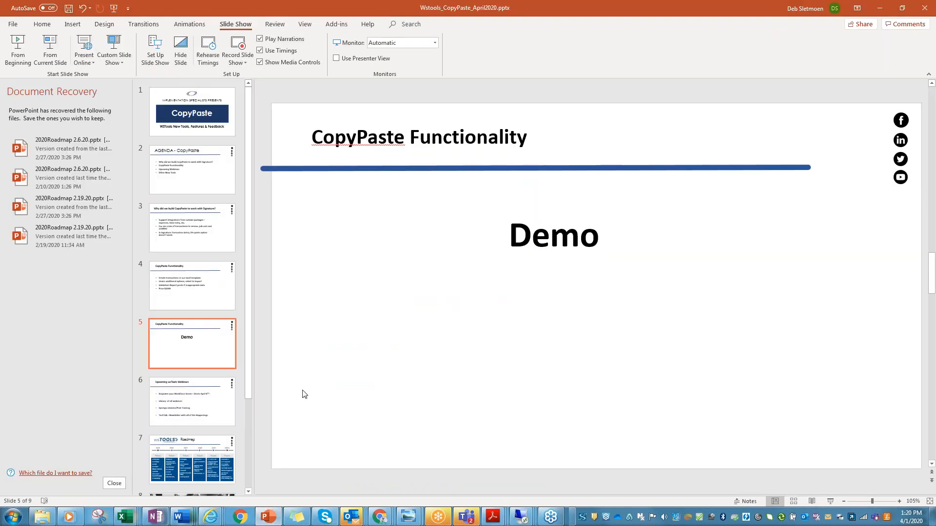
{"action": "left_click", "coordinate": [185, 414]}
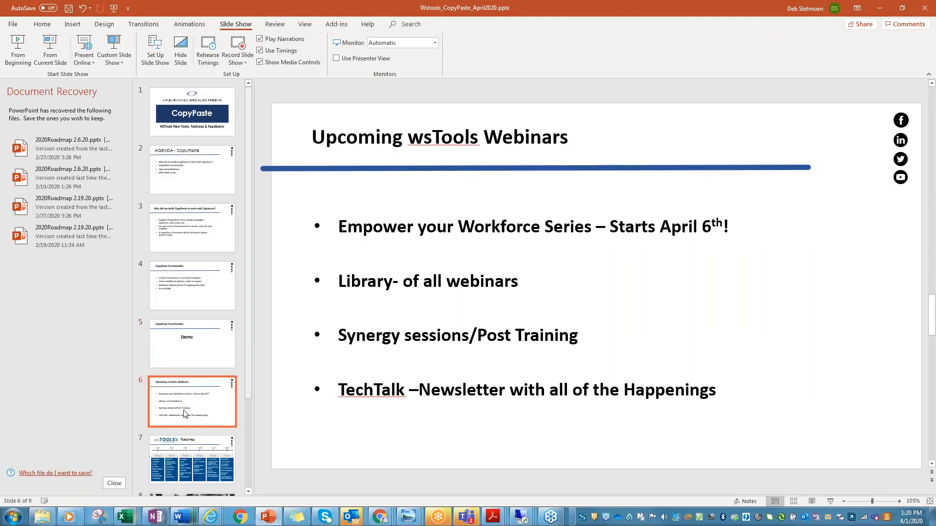